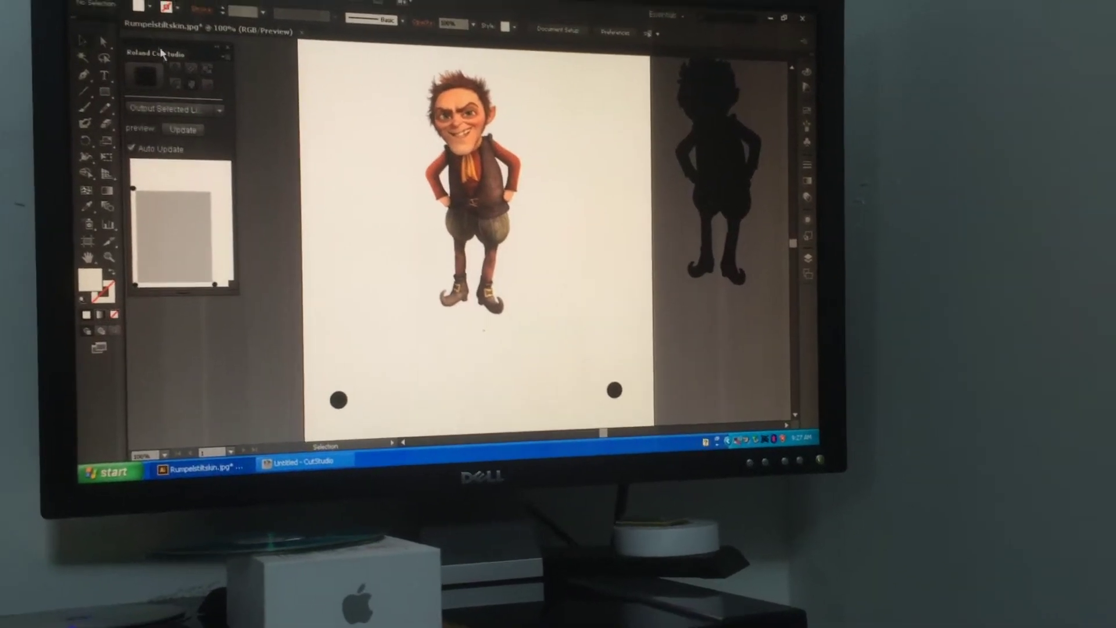
Look at the Edit > Print Presets dialog and dismiss it unchanged
click(132, 9)
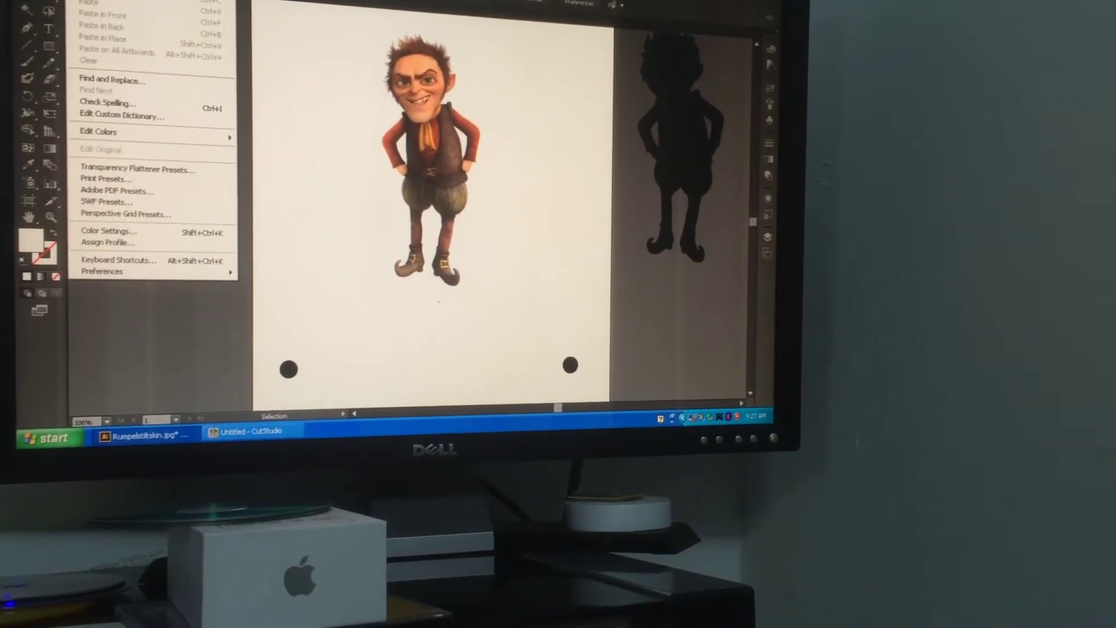
click(101, 178)
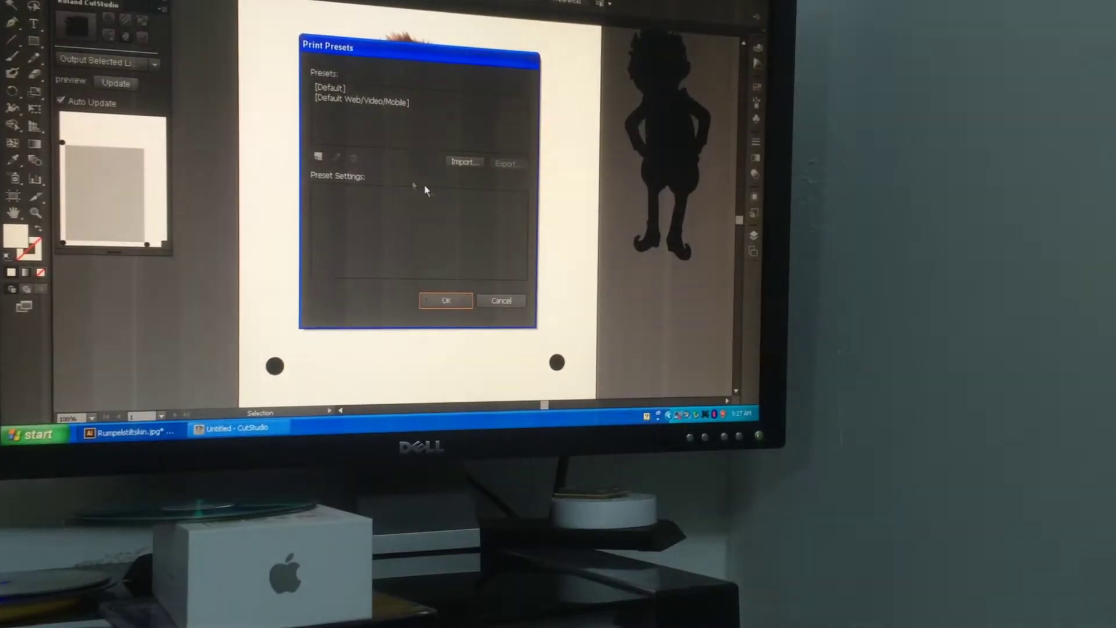
click(498, 304)
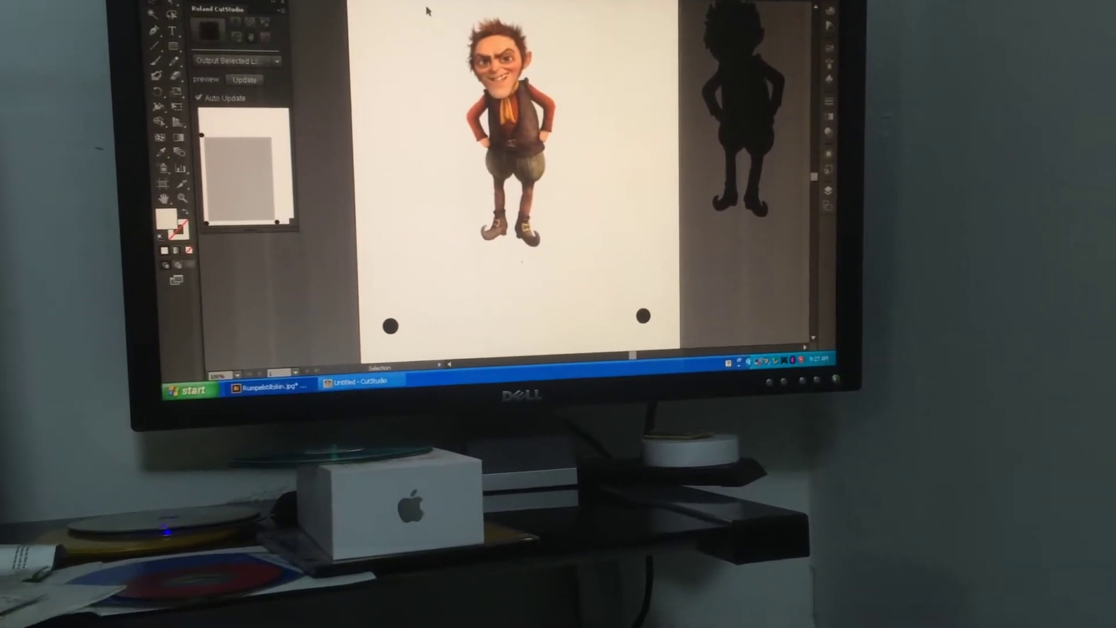
Print the letter-size character page on the Brother printer after confirming the system setup
key(ctrl+p)
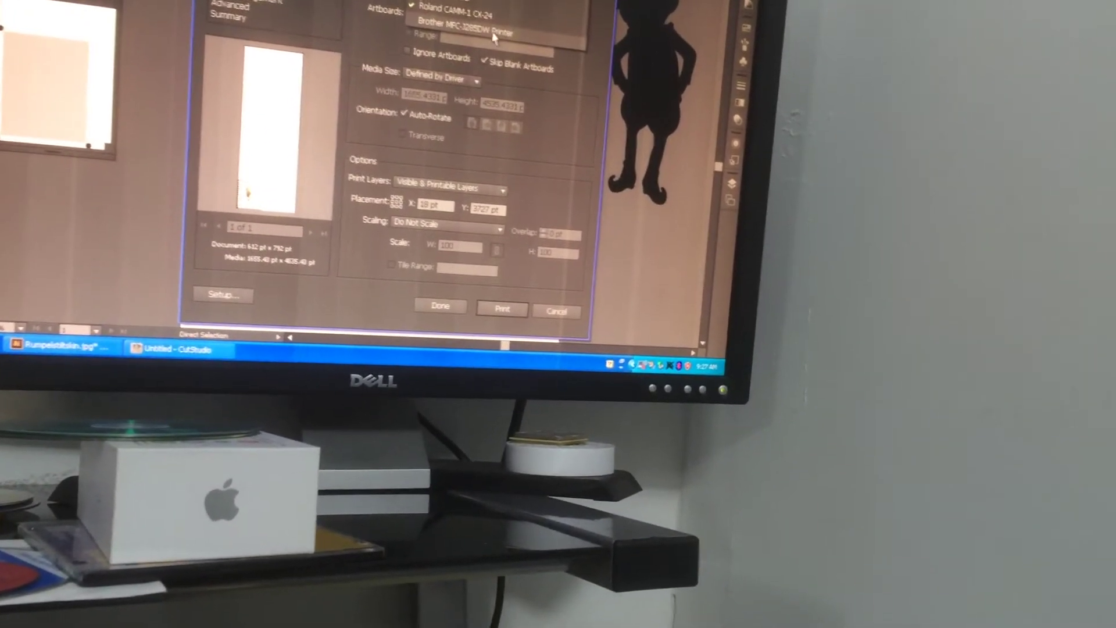
click(493, 29)
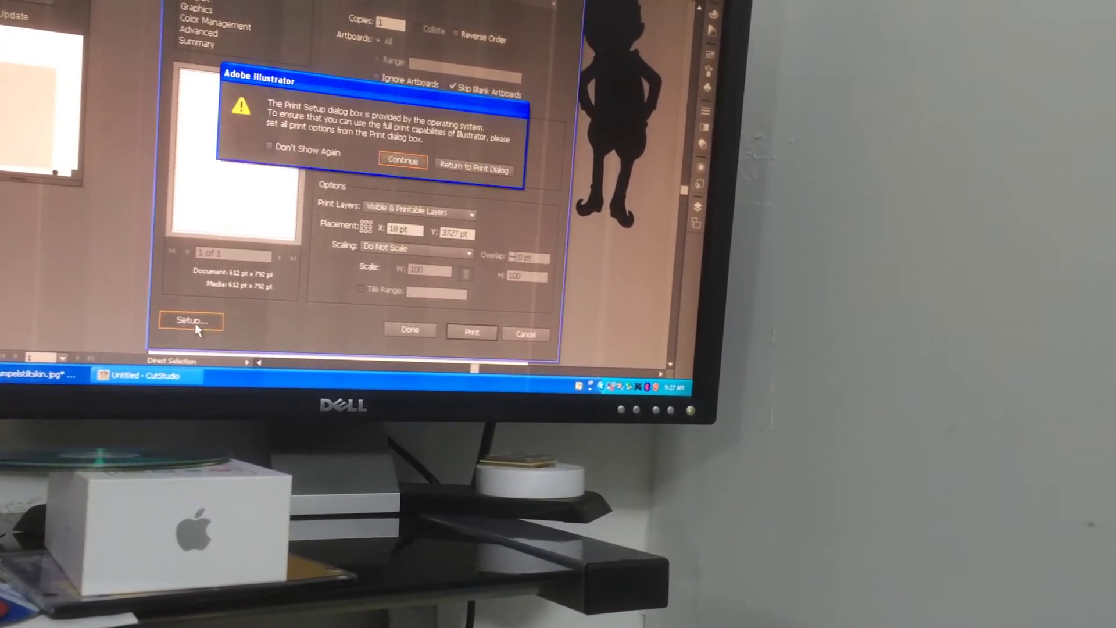
click(393, 164)
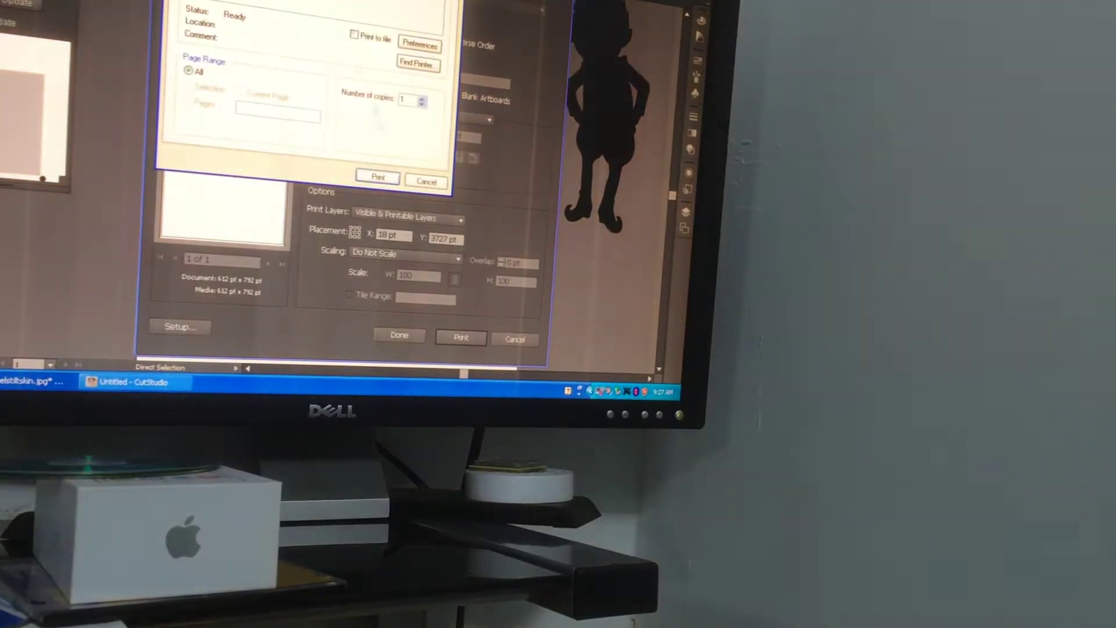
click(377, 177)
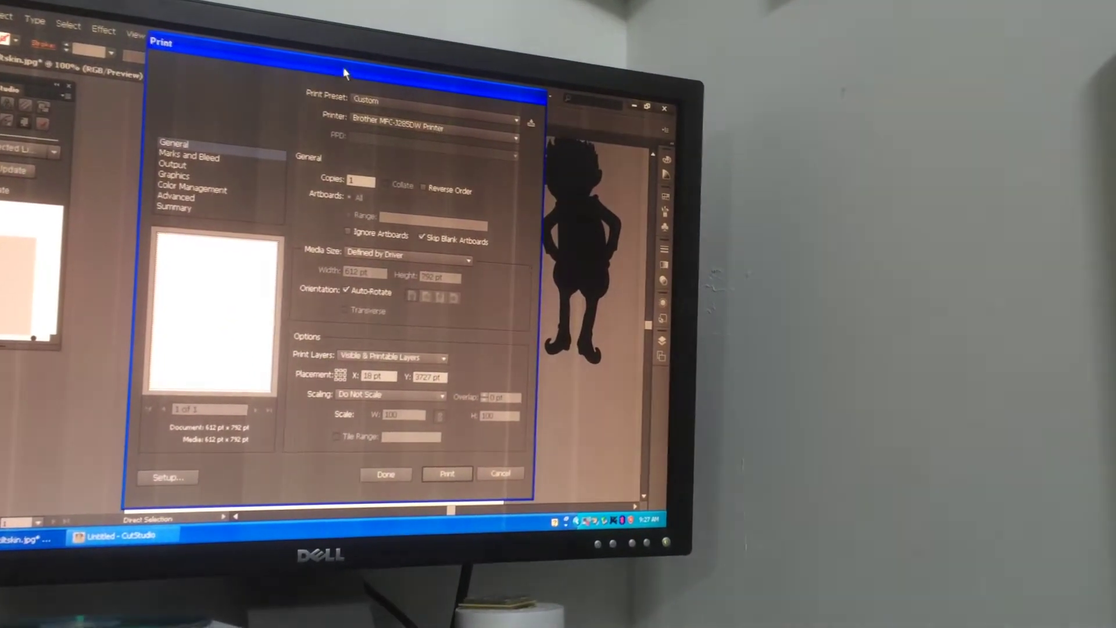
drag(343, 67, 314, 72)
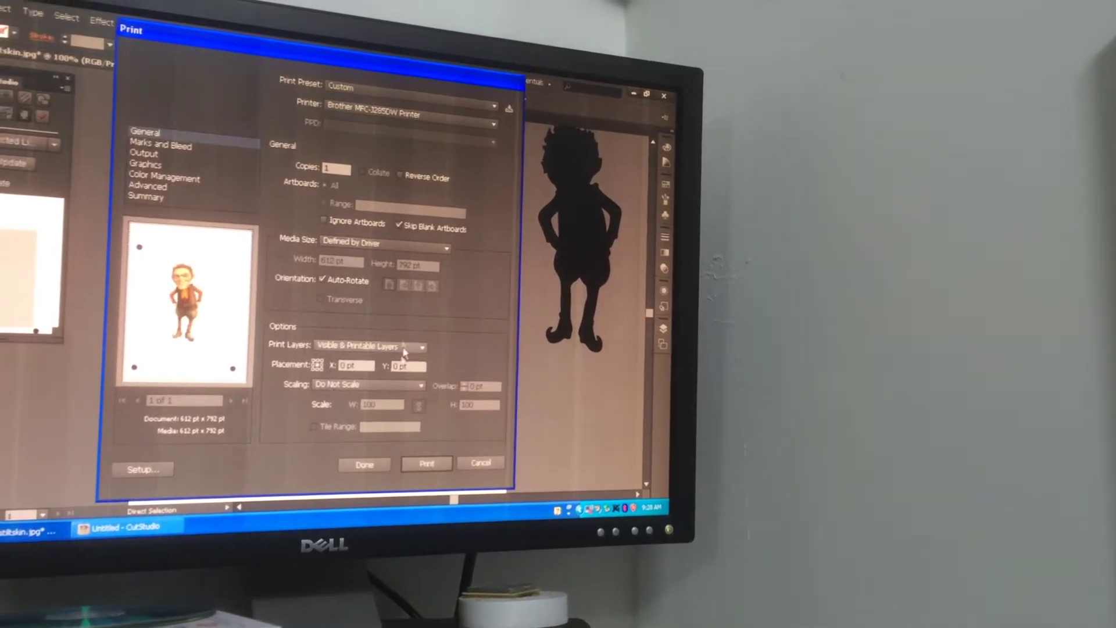
click(427, 482)
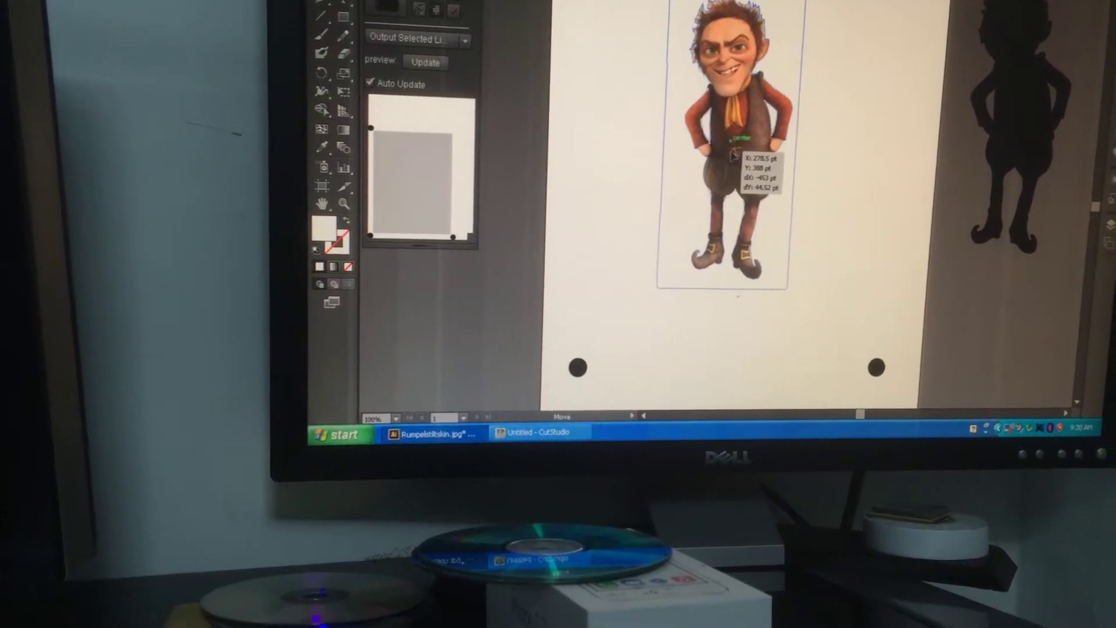
Drag the black silhouette from the pasteboard over the character and bring up CutStudio
drag(735, 156, 733, 131)
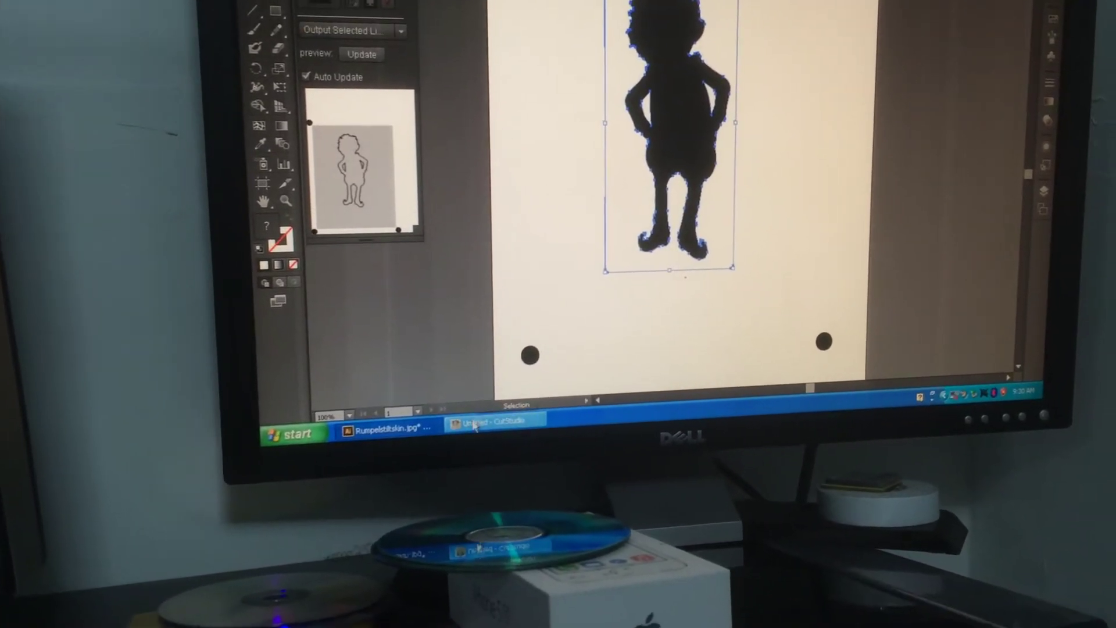
click(475, 425)
Discard the old Untitled CutStudio drawing unsaved, then send the silhouette paths to CutStudio
click(478, 423)
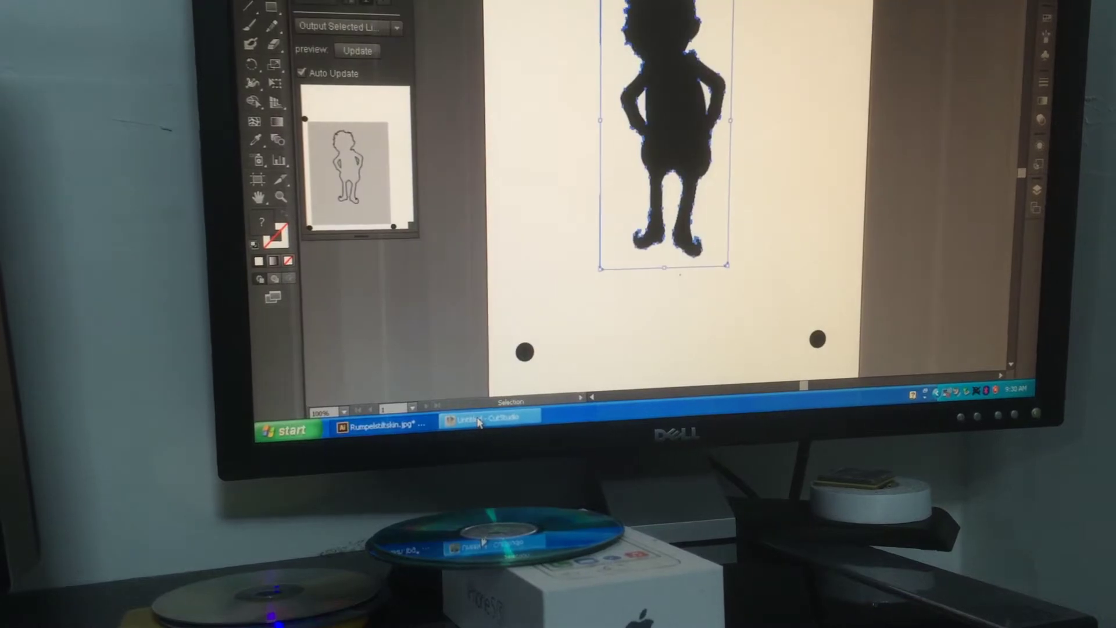
click(478, 422)
click(912, 5)
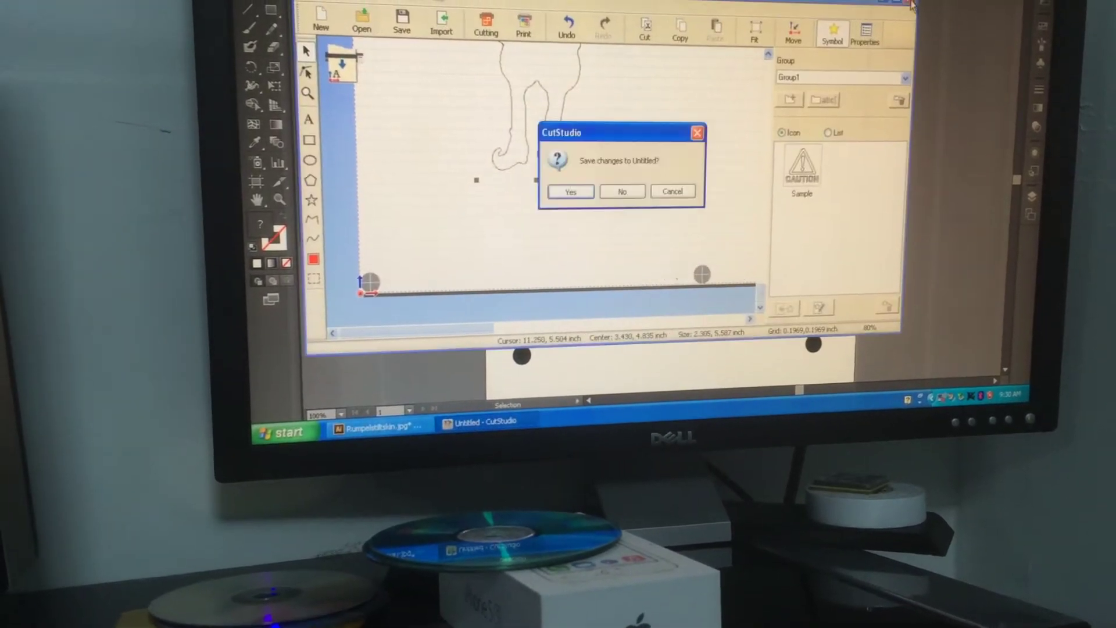
click(622, 191)
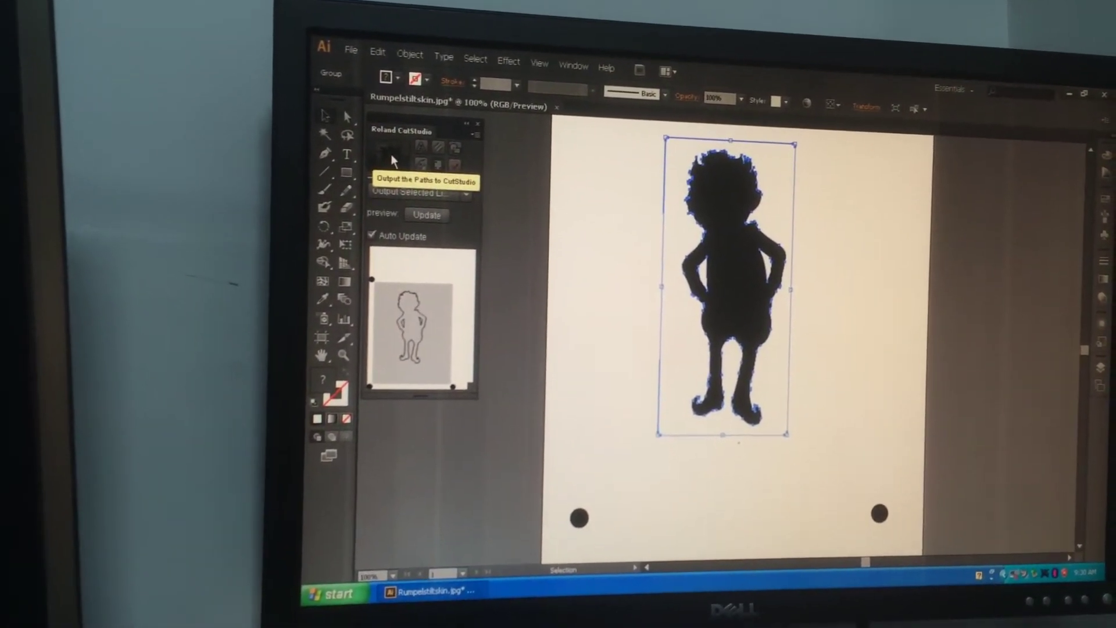
click(391, 154)
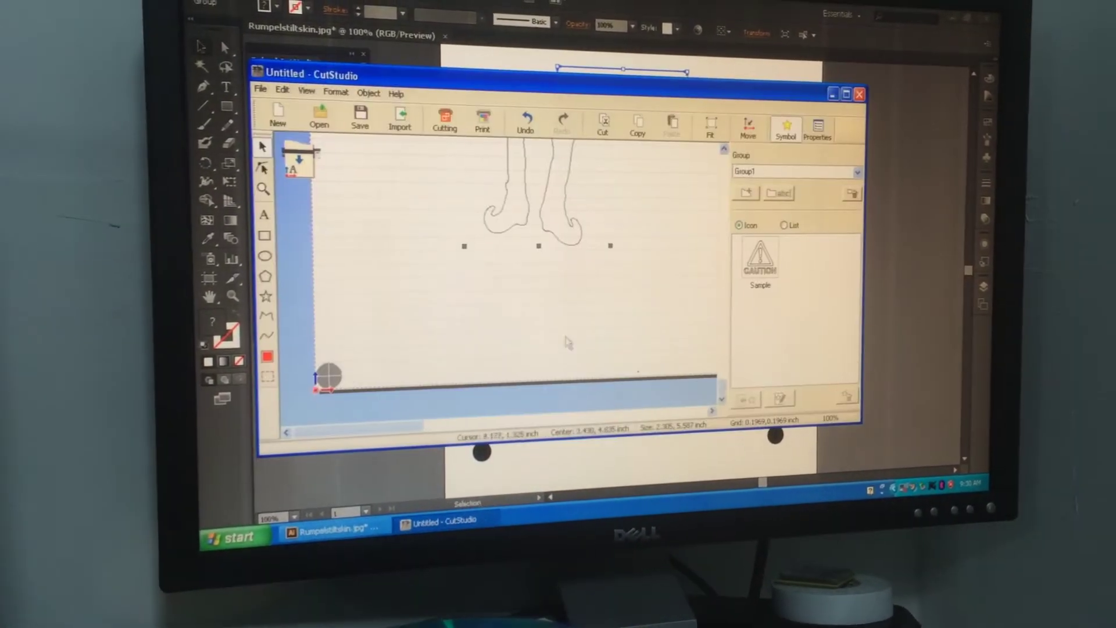
Maximize CutStudio and move the silhouette outline to the page's lower-left corner
double_click(559, 74)
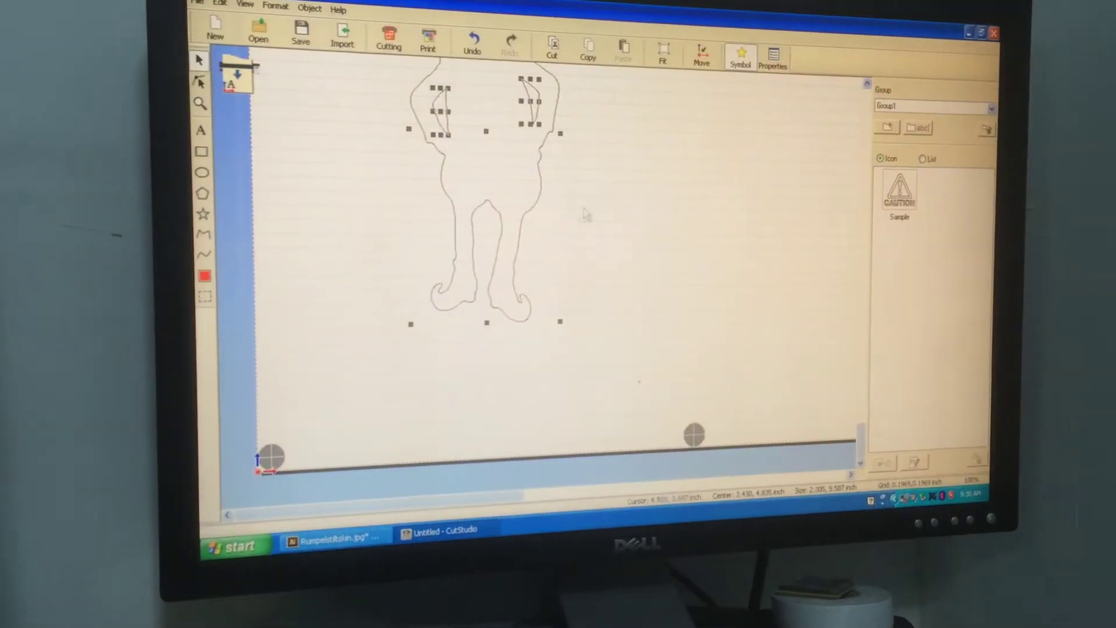
scroll(605, 189, down, 3)
drag(556, 237, 489, 349)
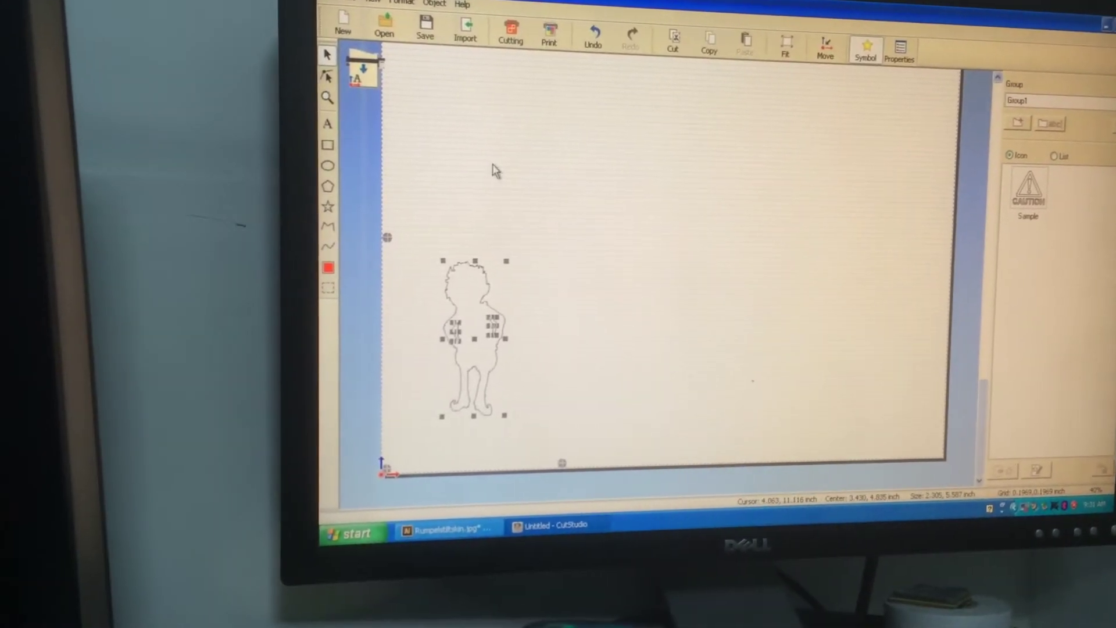
Send the outline as a cut job to the CAMM-1 CX-24 from the Cut dialog
click(518, 44)
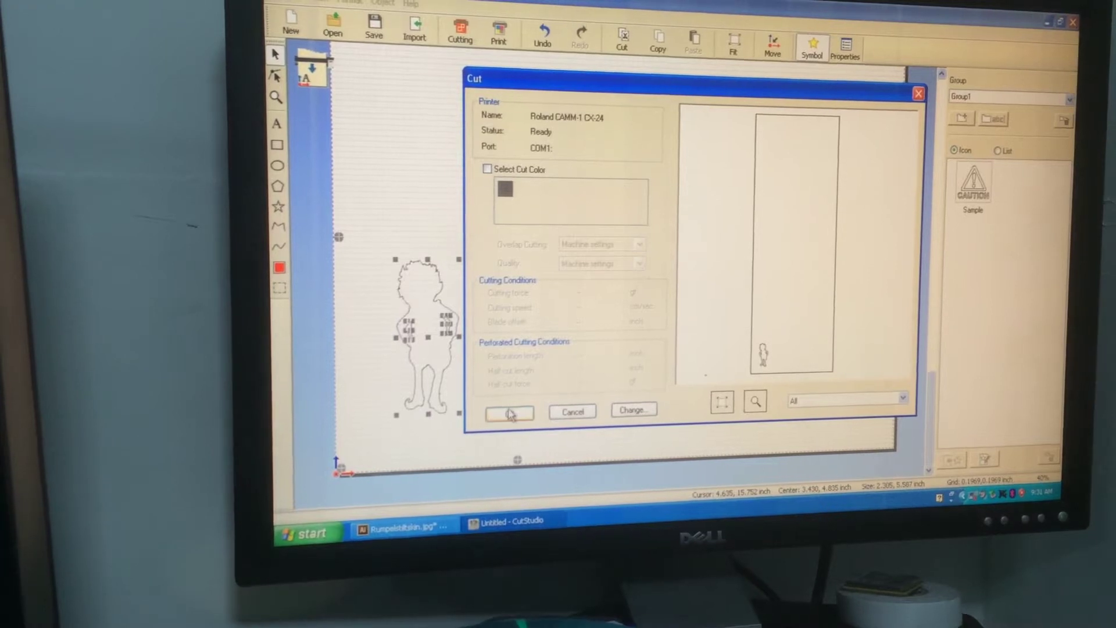
click(525, 410)
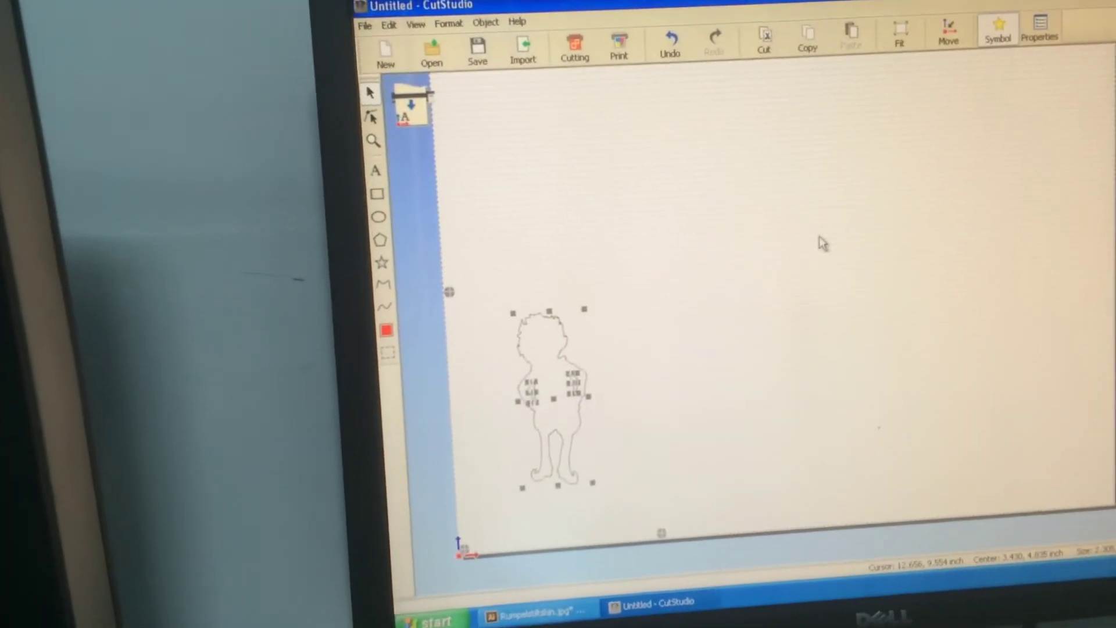
Close CutStudio without saving and move the silhouette aside to reveal the coloured image
key(ctrl+n)
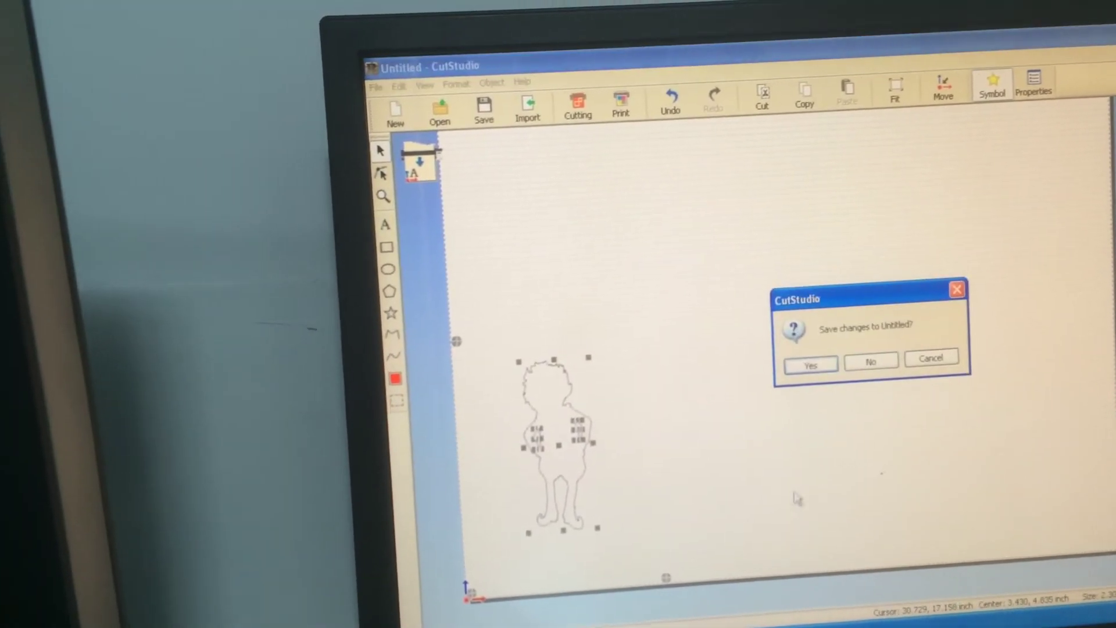
click(870, 366)
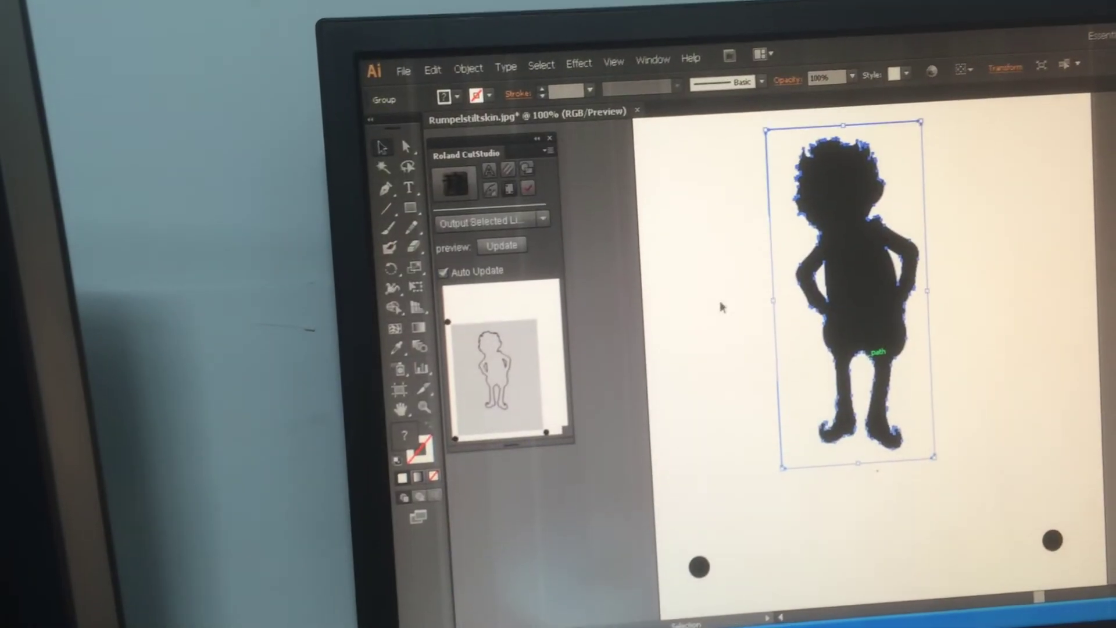
key(ctrl+z)
key(ctrl+z)
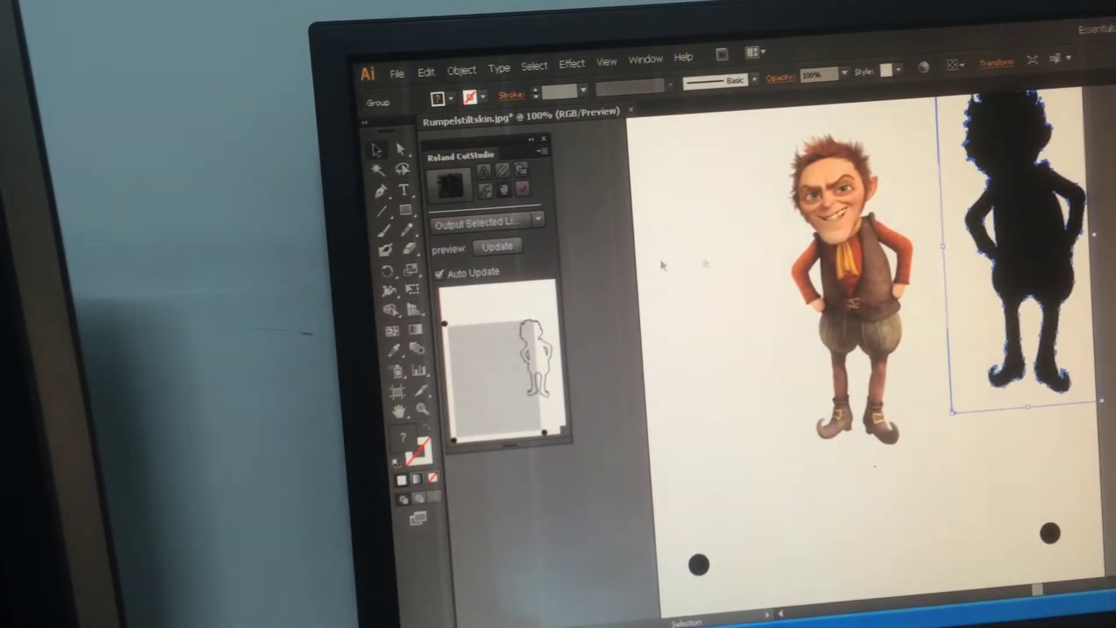